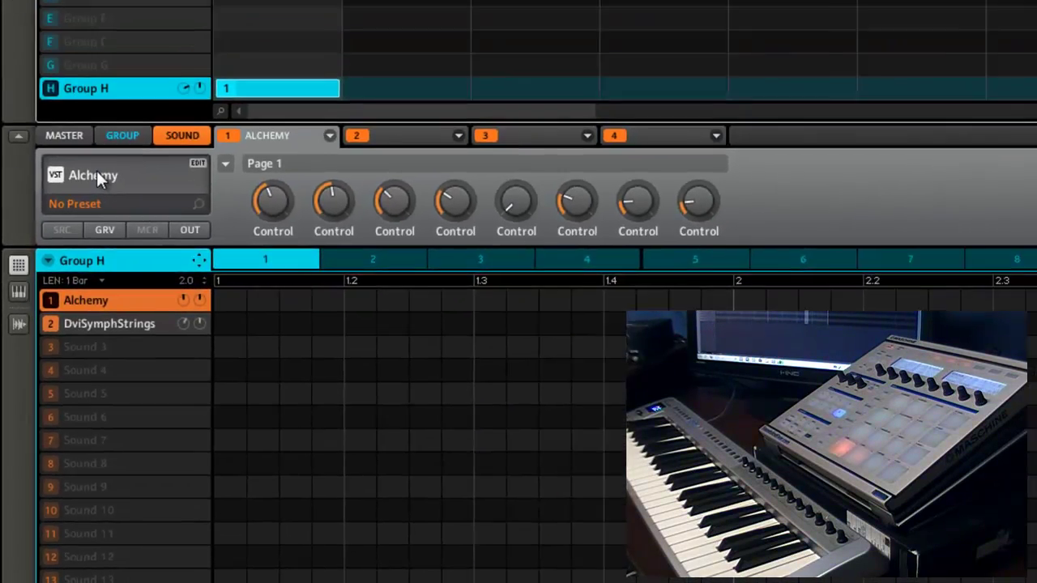
Inspect the Alchemy and Symphonic Ensemble Strings editor windows, closing each afterwards.
{"action": "left_click", "coordinate": [142, 5]}
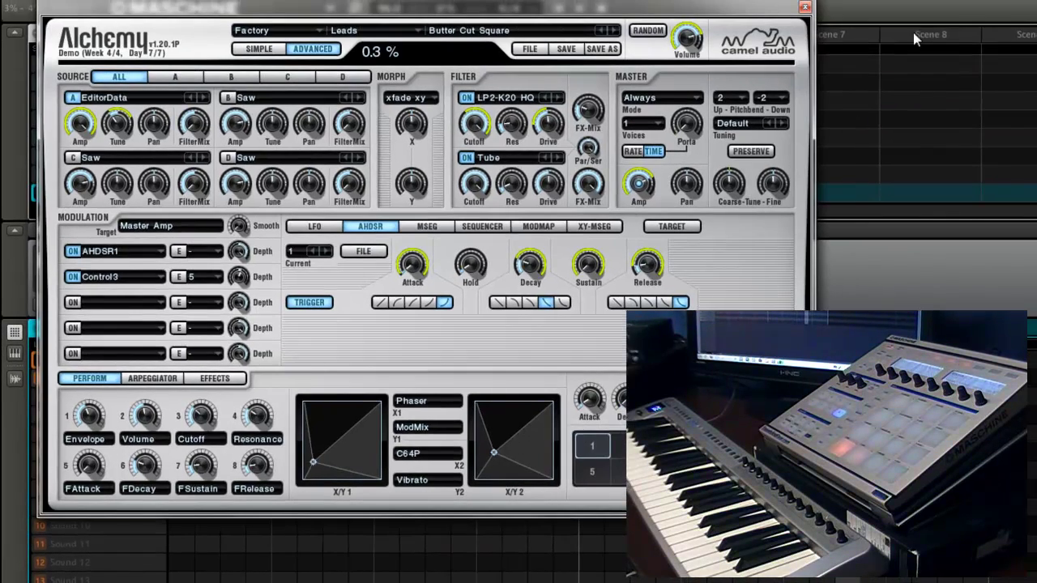
{"action": "left_click", "coordinate": [805, 6]}
{"action": "left_click", "coordinate": [93, 379]}
{"action": "left_click", "coordinate": [110, 262]}
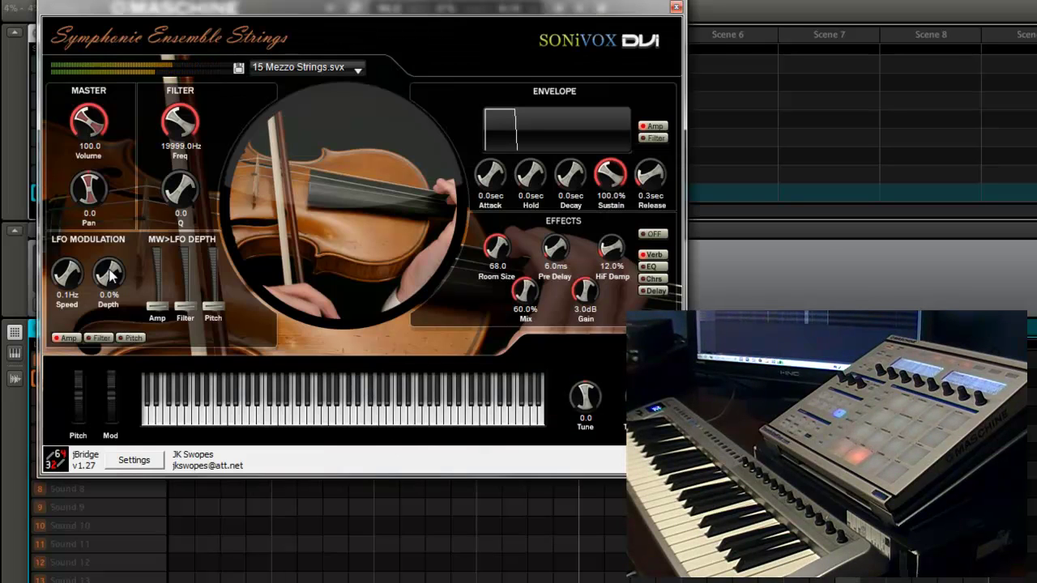
{"action": "left_click", "coordinate": [688, 8]}
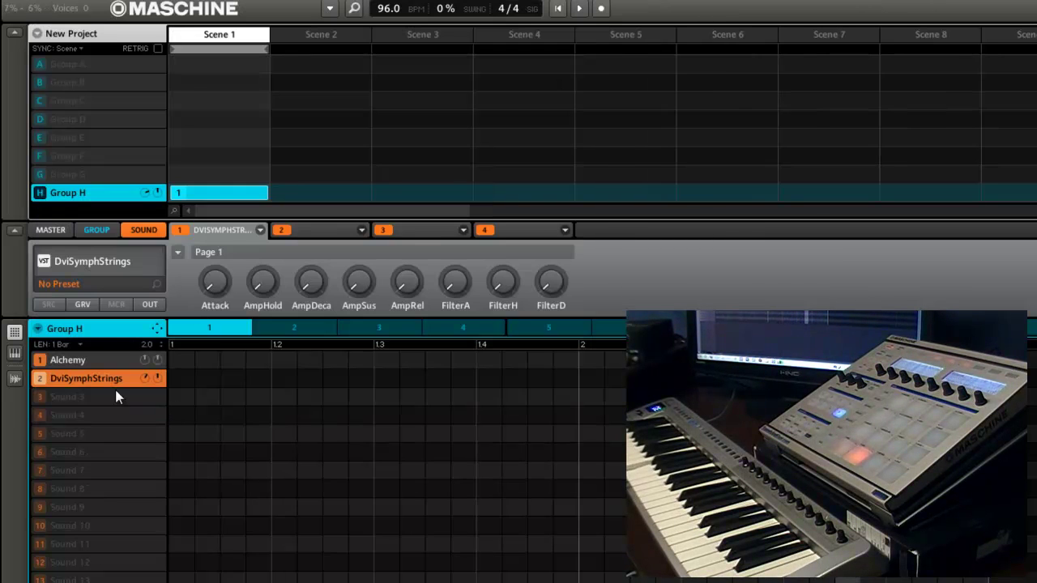
{"action": "left_click", "coordinate": [85, 364]}
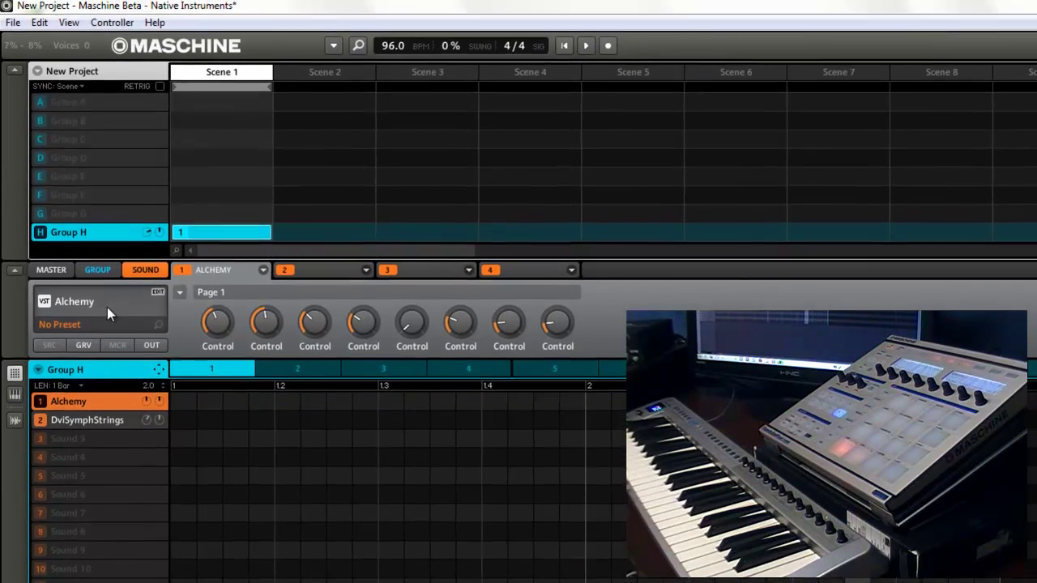
Load Alchemy's 3 Osc Stack preset, close its editor and reselect the Alchemy sound.
{"action": "left_click", "coordinate": [96, 267]}
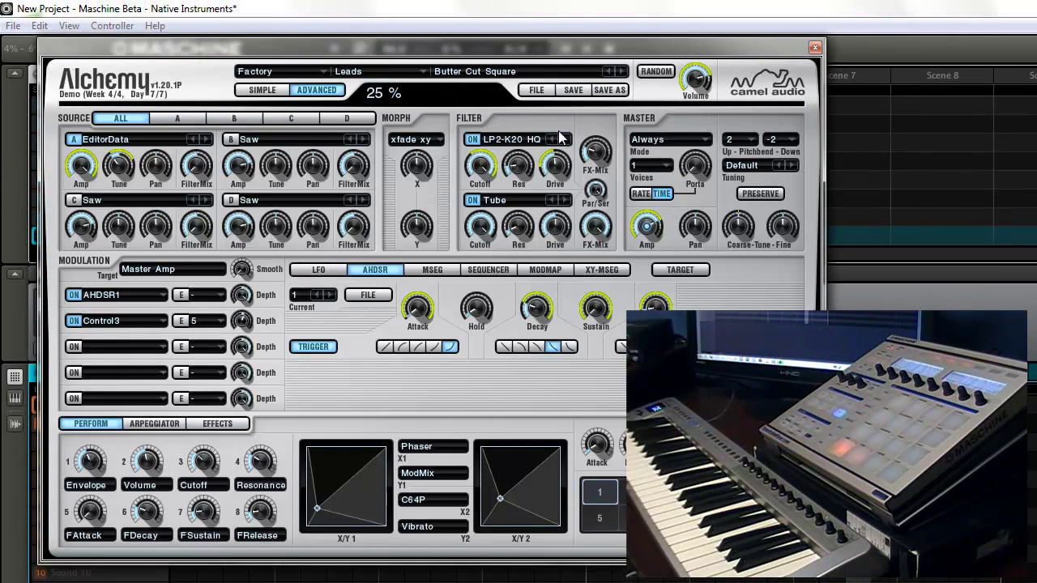
{"action": "left_click", "coordinate": [511, 73]}
{"action": "left_click", "coordinate": [544, 81]}
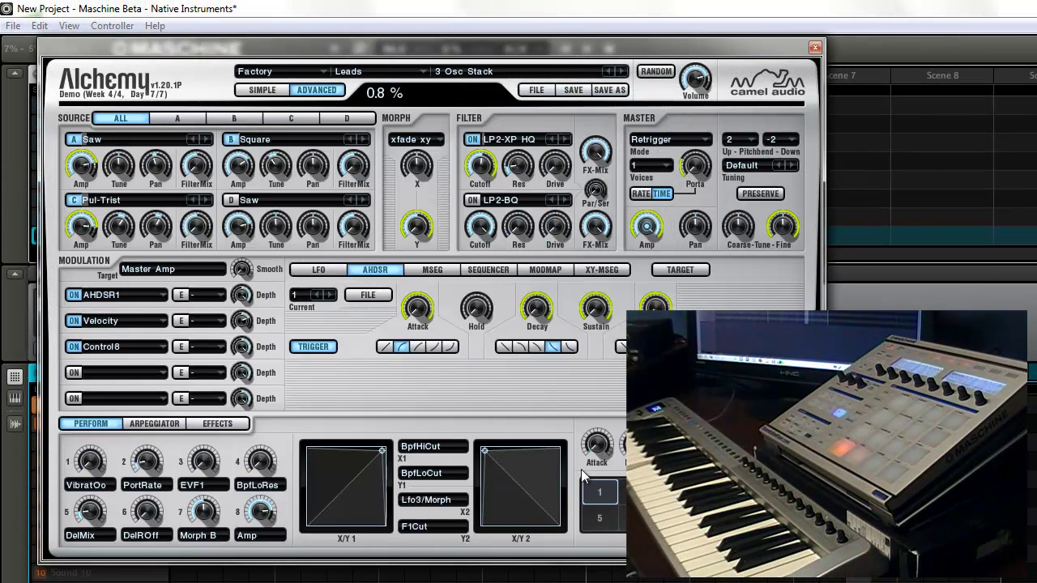
{"action": "left_click", "coordinate": [815, 47]}
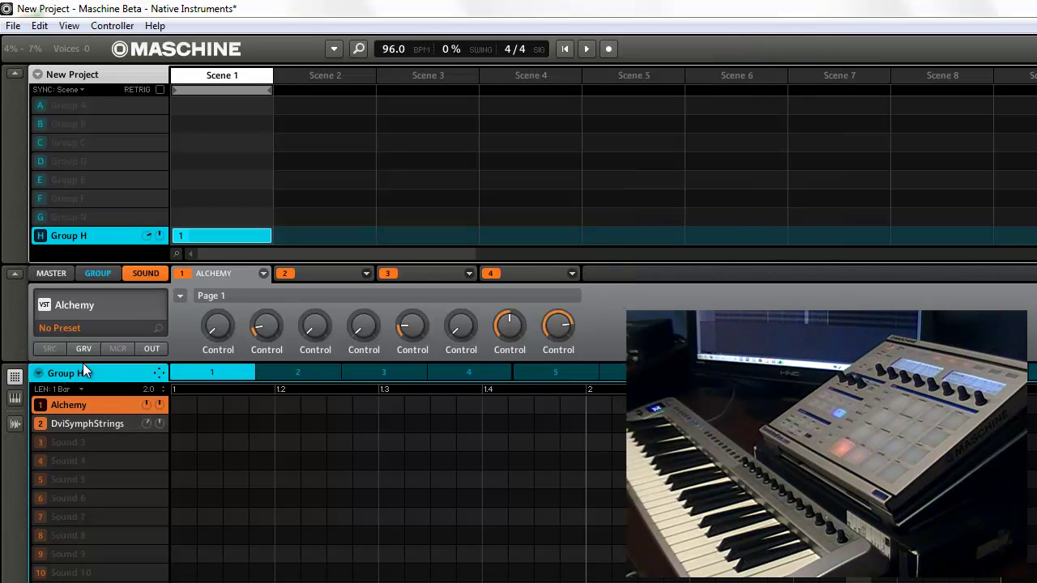
{"action": "left_click", "coordinate": [92, 426]}
{"action": "left_click", "coordinate": [85, 405]}
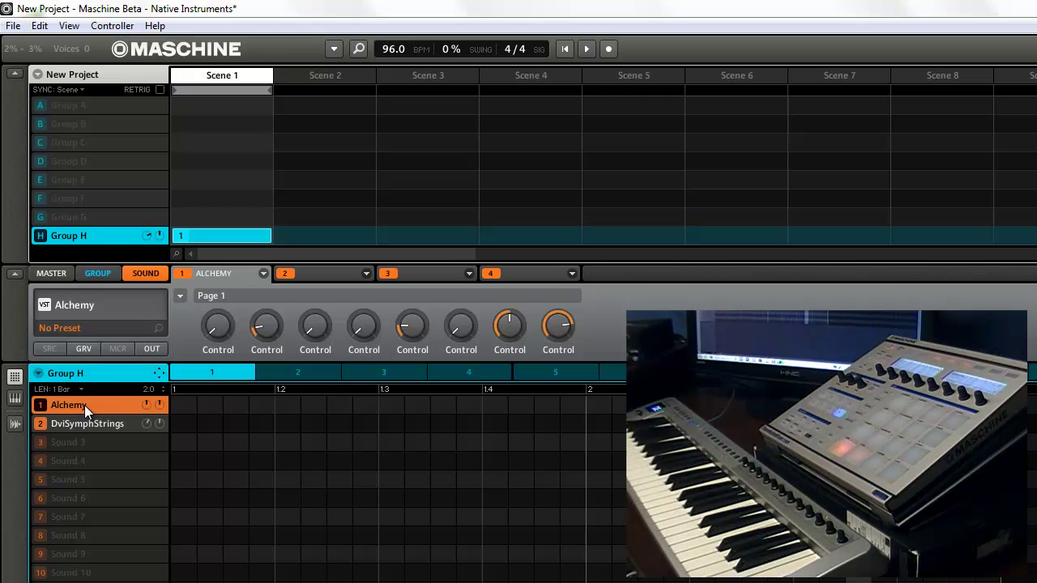
Enable Alchemy's Sound MIDI input on channel 7 and confirm.
{"action": "right_click", "coordinate": [84, 405]}
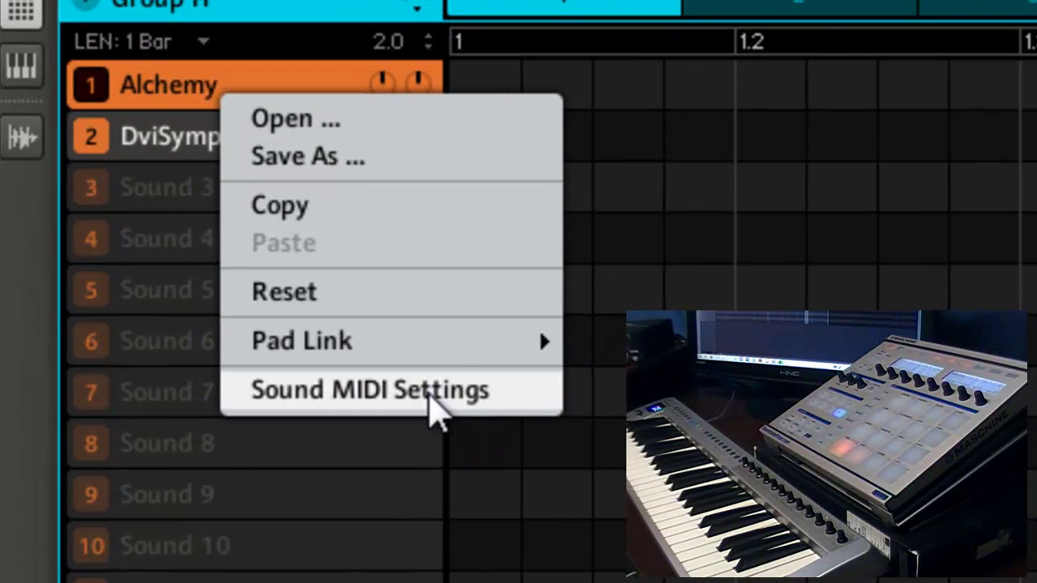
{"action": "right_click", "coordinate": [182, 98]}
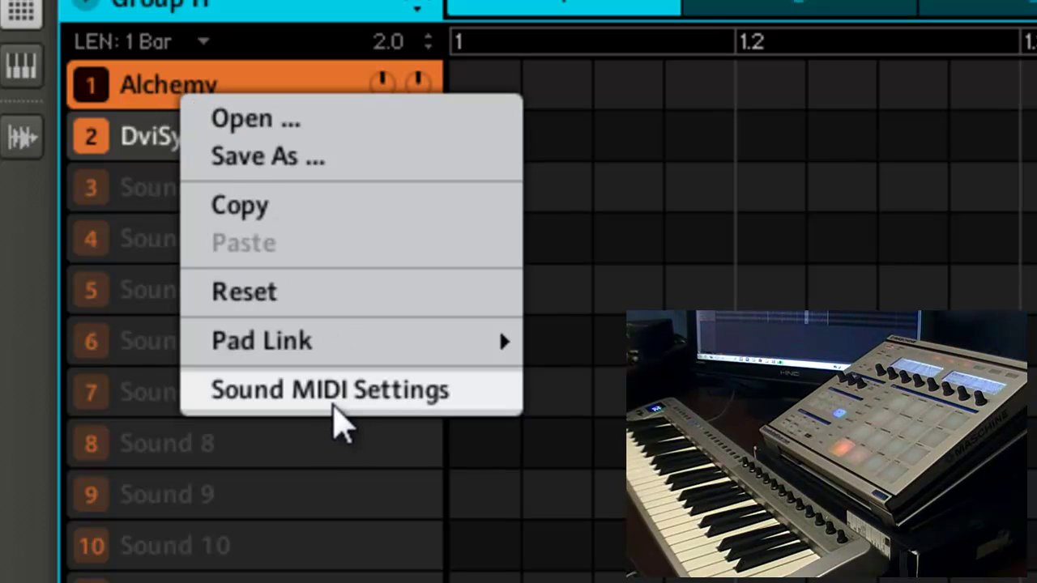
{"action": "left_click", "coordinate": [332, 401]}
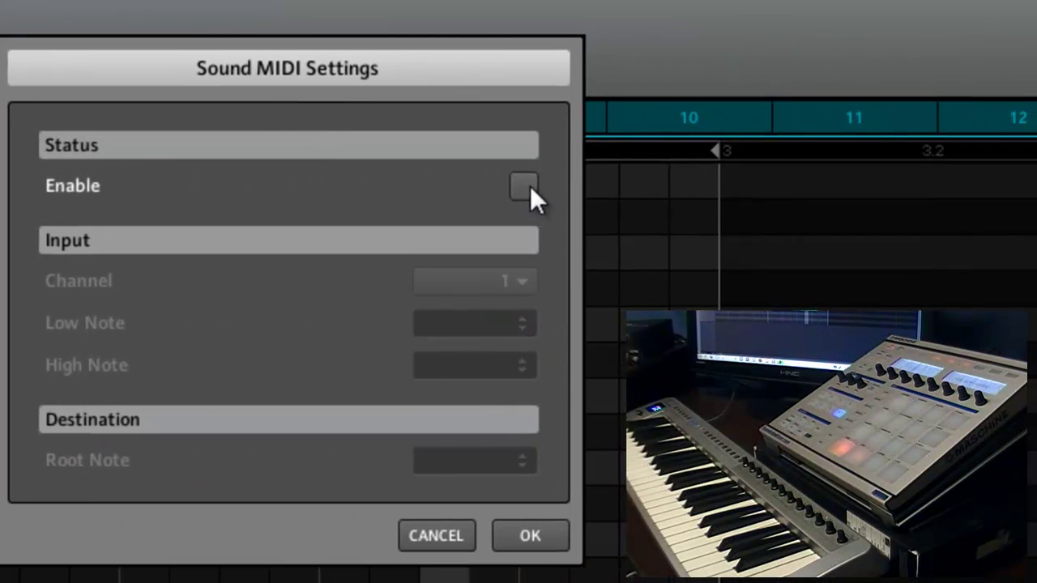
{"action": "left_click", "coordinate": [951, 166]}
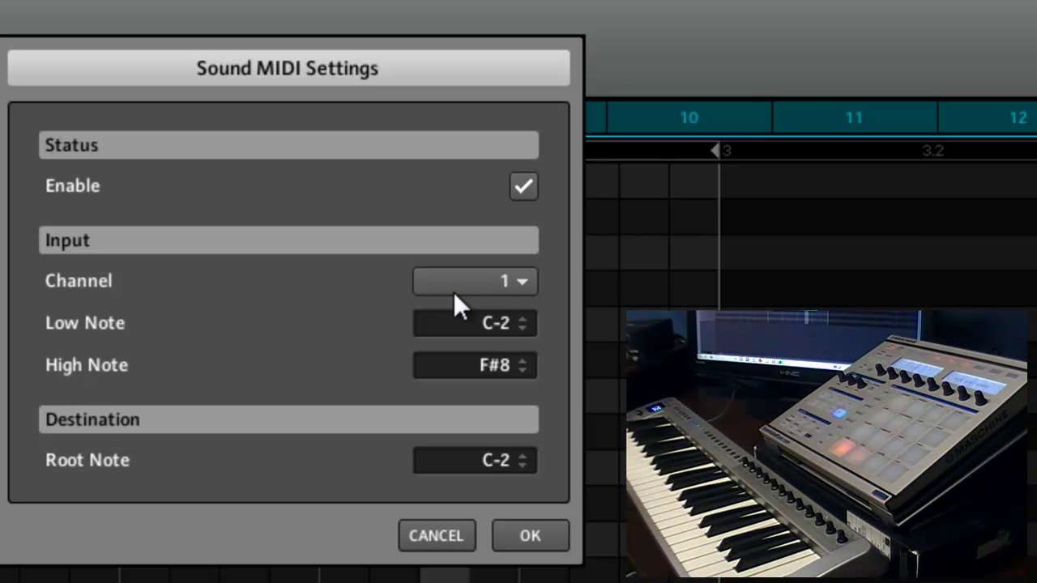
{"action": "left_click", "coordinate": [501, 283]}
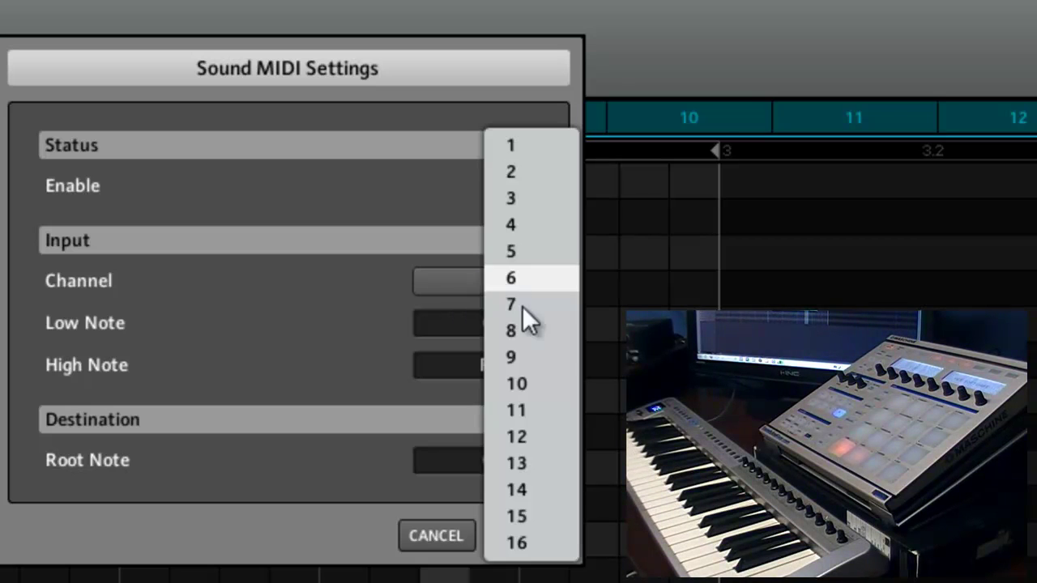
{"action": "left_click", "coordinate": [532, 304]}
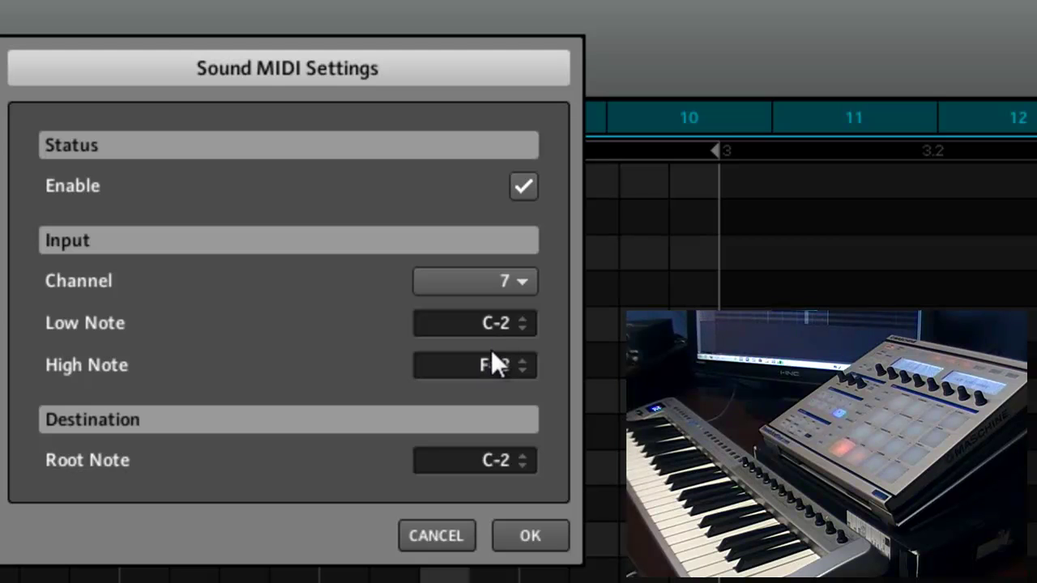
{"action": "left_click", "coordinate": [559, 539]}
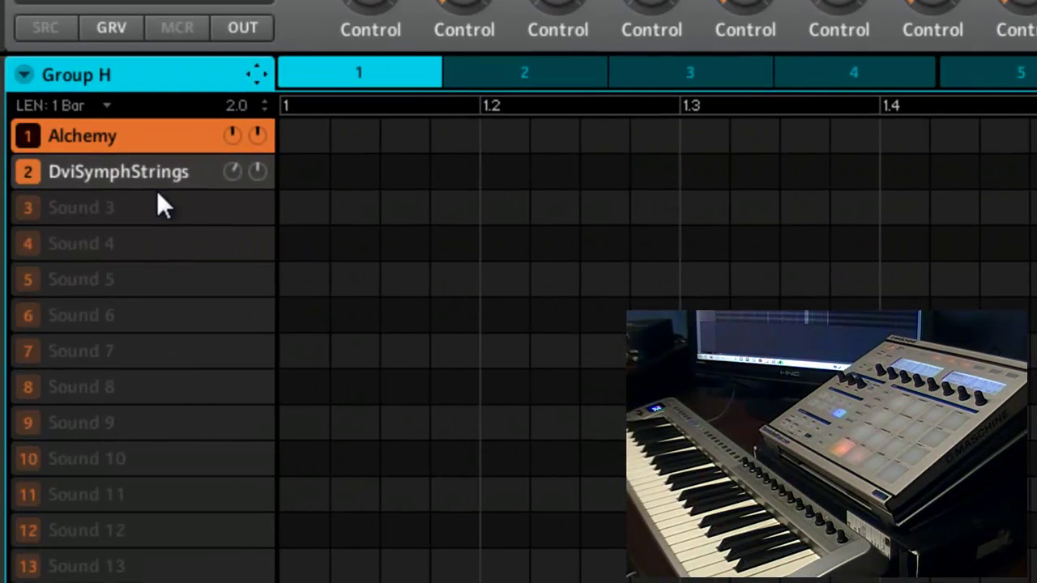
Enable DviSymphStrings' Sound MIDI input on channel 7 and confirm.
{"action": "left_click", "coordinate": [153, 171]}
{"action": "right_click", "coordinate": [154, 174]}
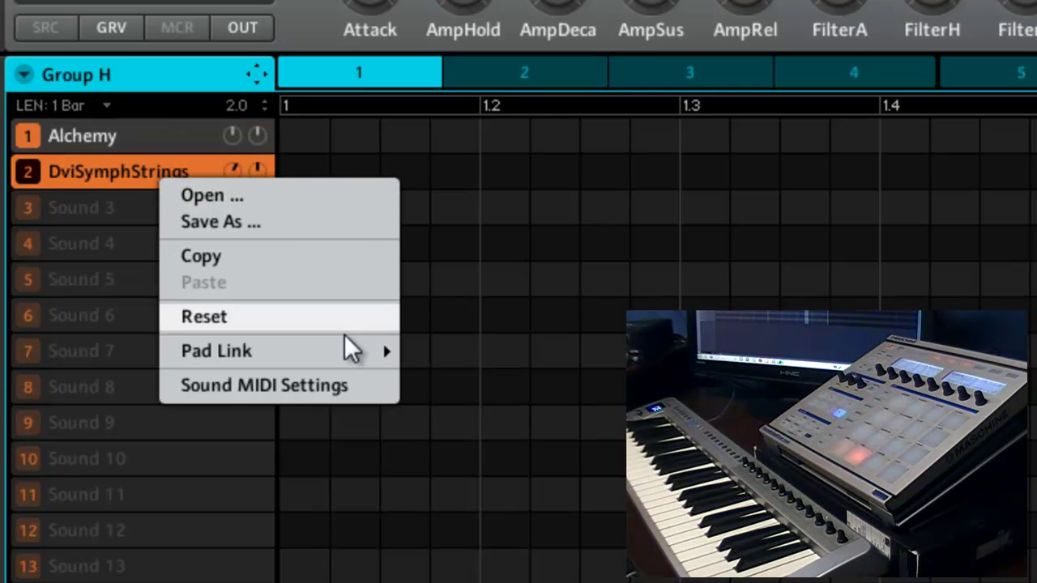
{"action": "left_click", "coordinate": [337, 385]}
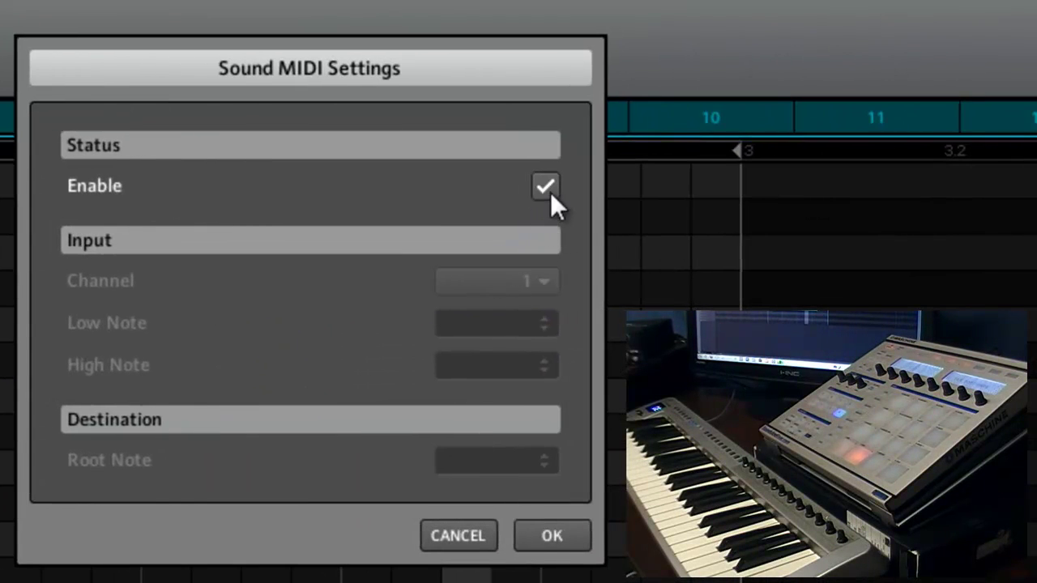
{"action": "left_click", "coordinate": [538, 283]}
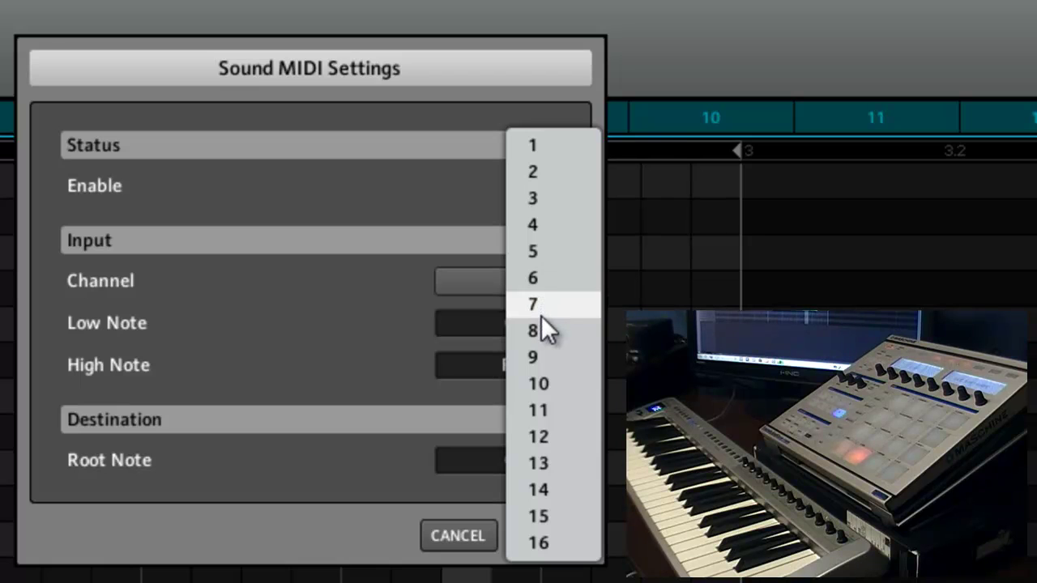
{"action": "left_click", "coordinate": [543, 315]}
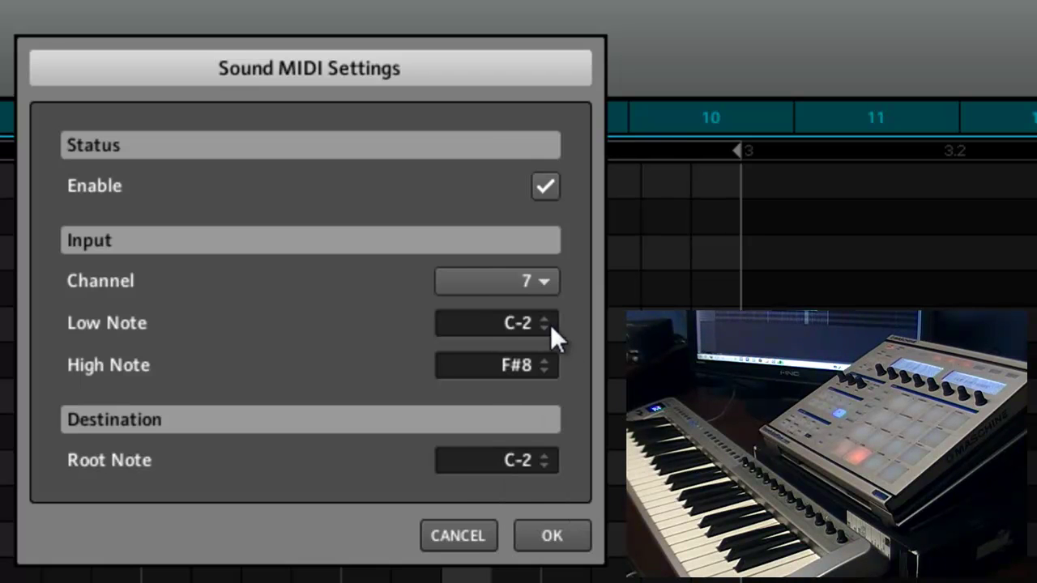
{"action": "left_click", "coordinate": [563, 537]}
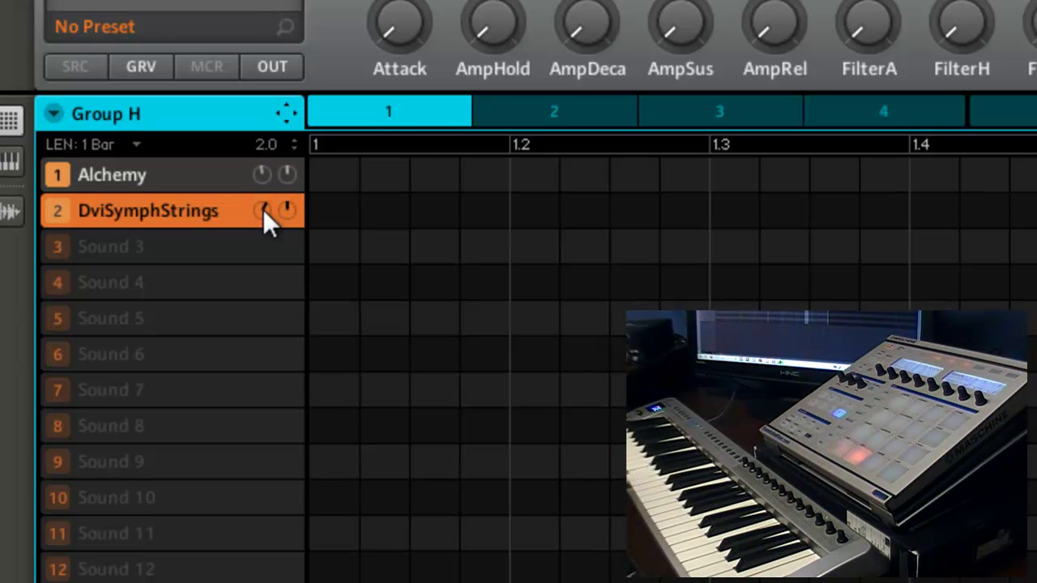
Drag the DviSymphStrings slot knob up so it sits higher than Alchemy's.
{"action": "mouse_move", "coordinate": [264, 212]}
{"action": "left_mouse_down"}
{"action": "mouse_move", "coordinate": [271, 275]}
{"action": "mouse_move", "coordinate": [270, 197]}
{"action": "left_mouse_up"}
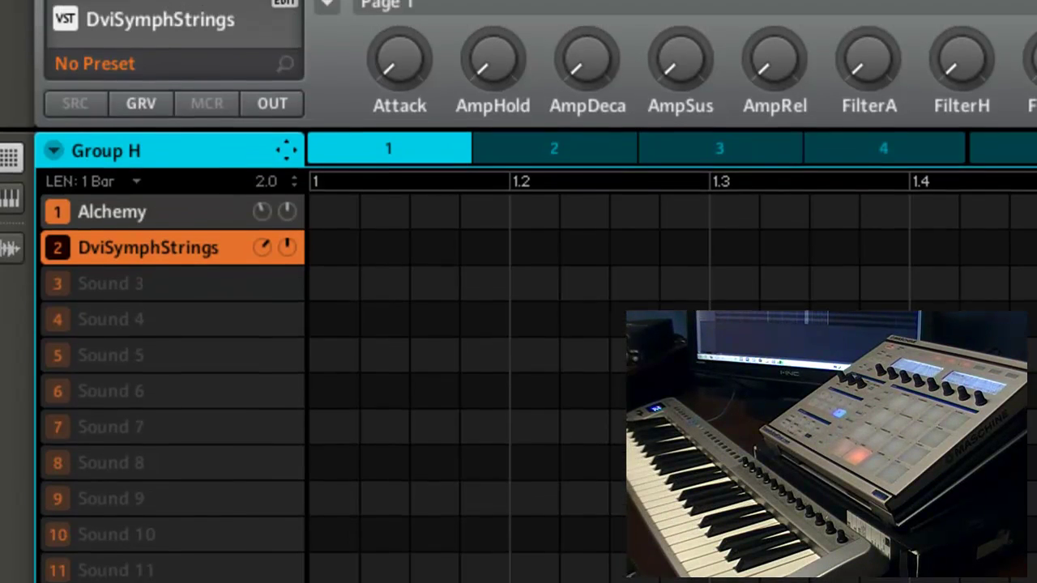
Show Group H's effect slots and browse slot 1's Plug-ins list without loading anything.
{"action": "left_click", "coordinate": [168, 37]}
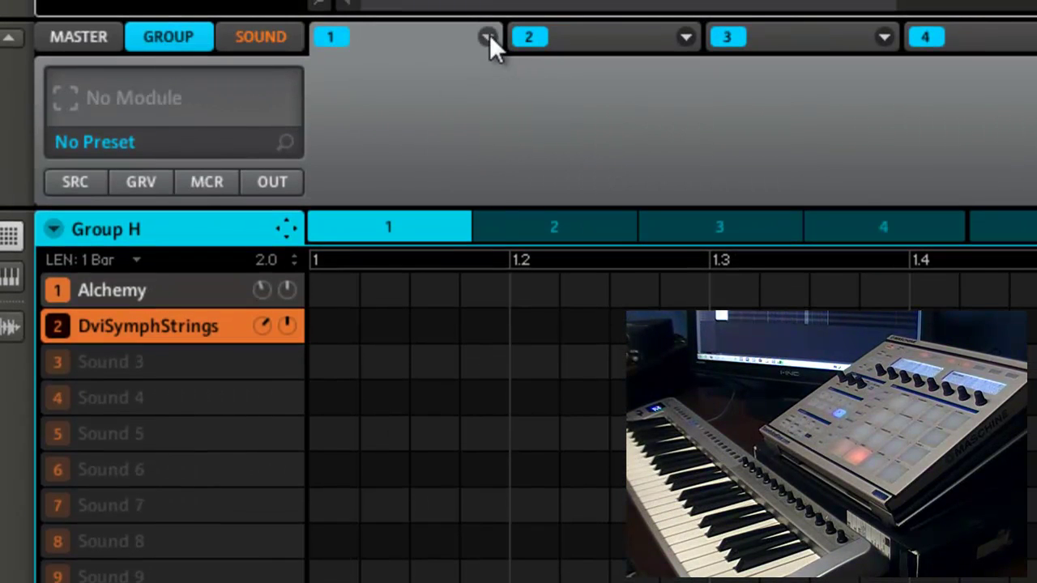
{"action": "left_click", "coordinate": [486, 36]}
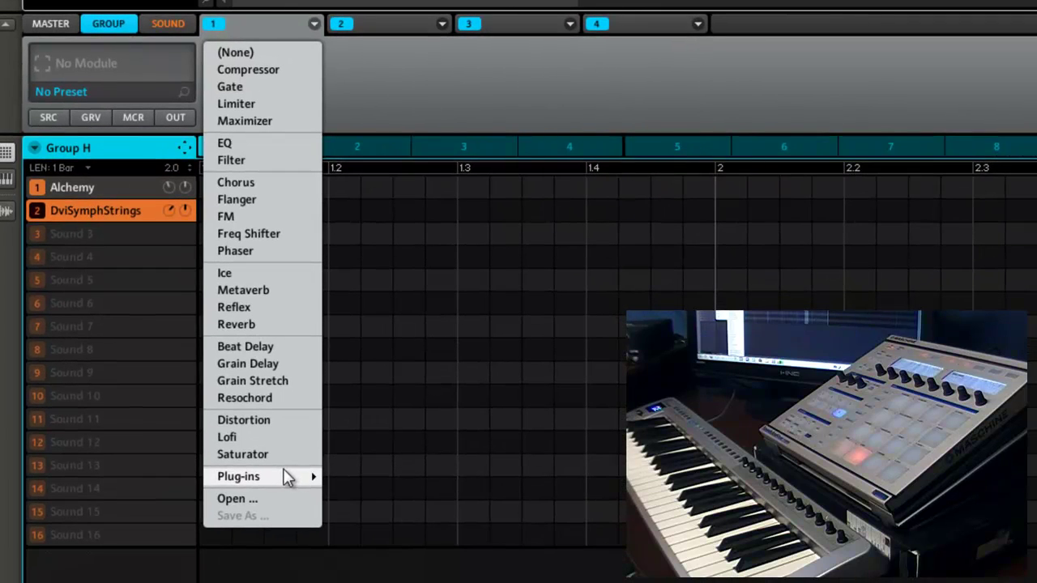
{"action": "mouse_move", "coordinate": [289, 477]}
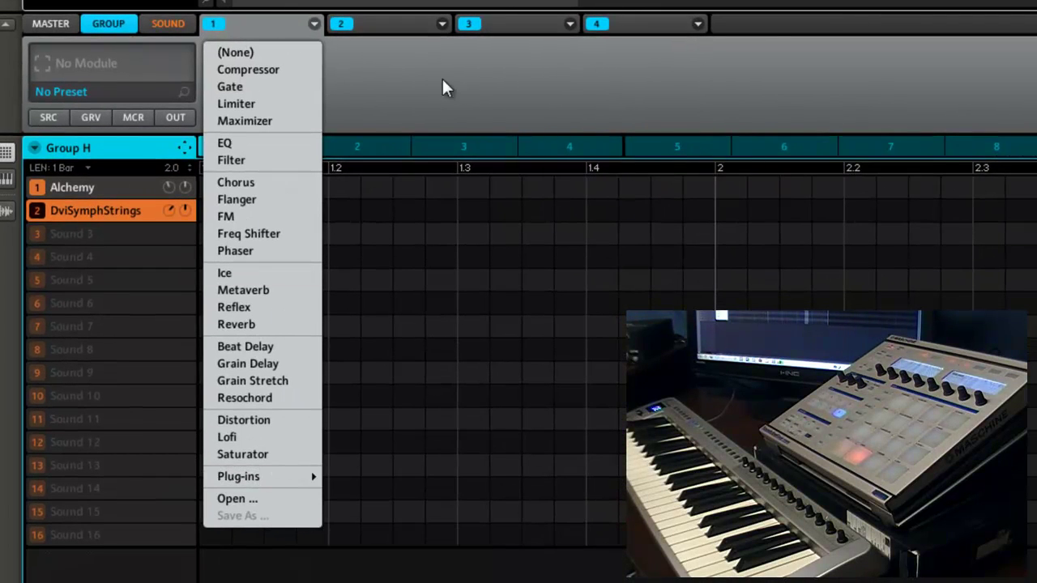
{"action": "left_click", "coordinate": [430, 96]}
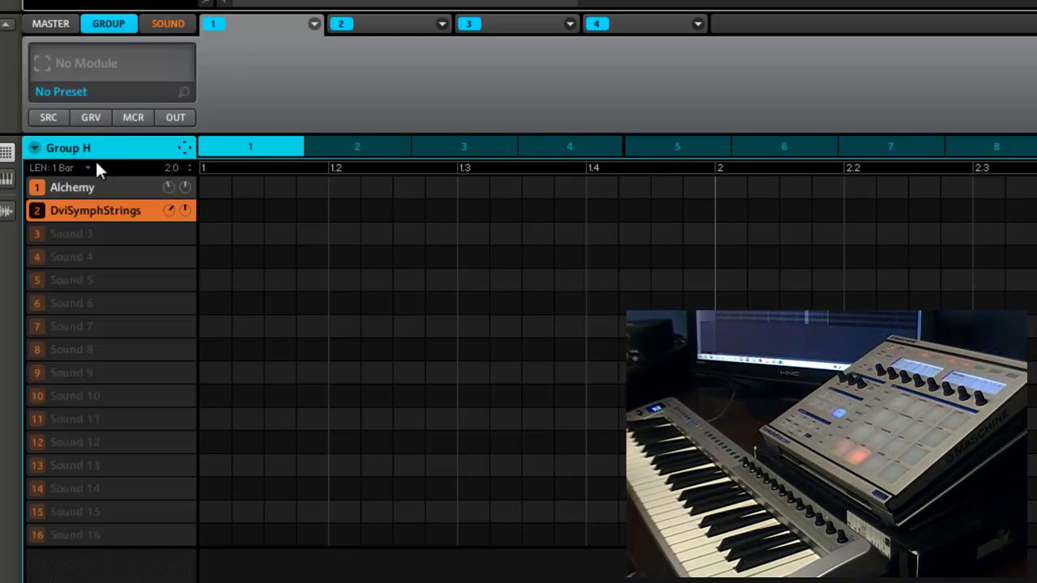
Select the Alchemy sound in Group H ready for recording the layered notes.
{"action": "left_click", "coordinate": [104, 187]}
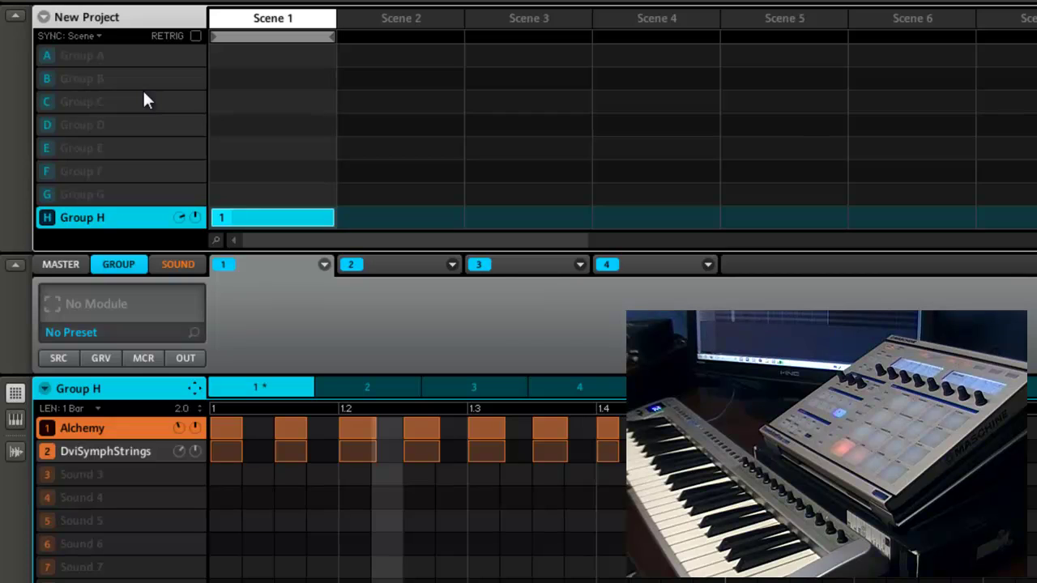
{"action": "left_click", "coordinate": [114, 58]}
{"action": "left_click", "coordinate": [117, 102]}
{"action": "left_click", "coordinate": [126, 171]}
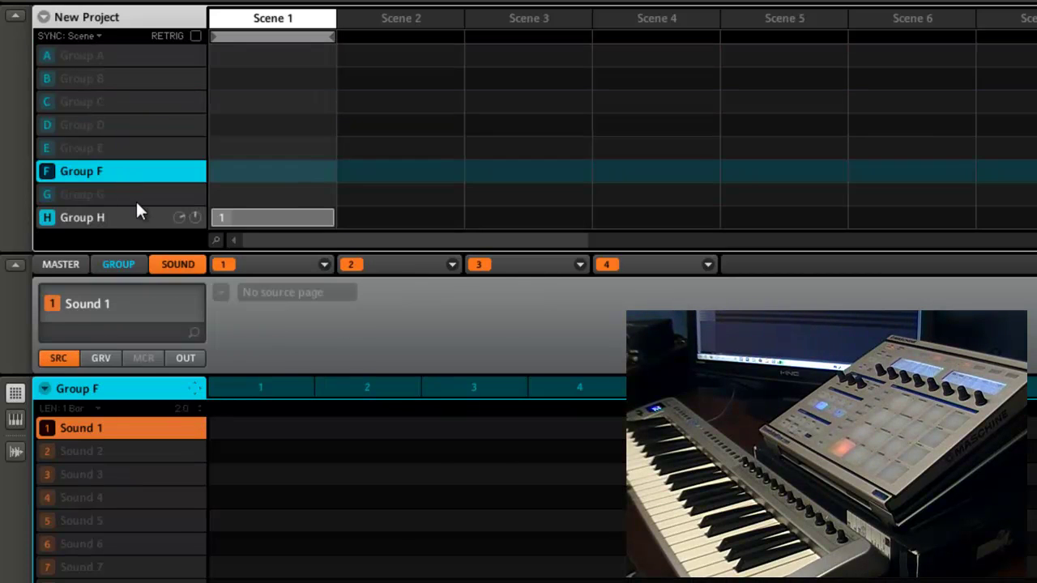
{"action": "left_click", "coordinate": [131, 221]}
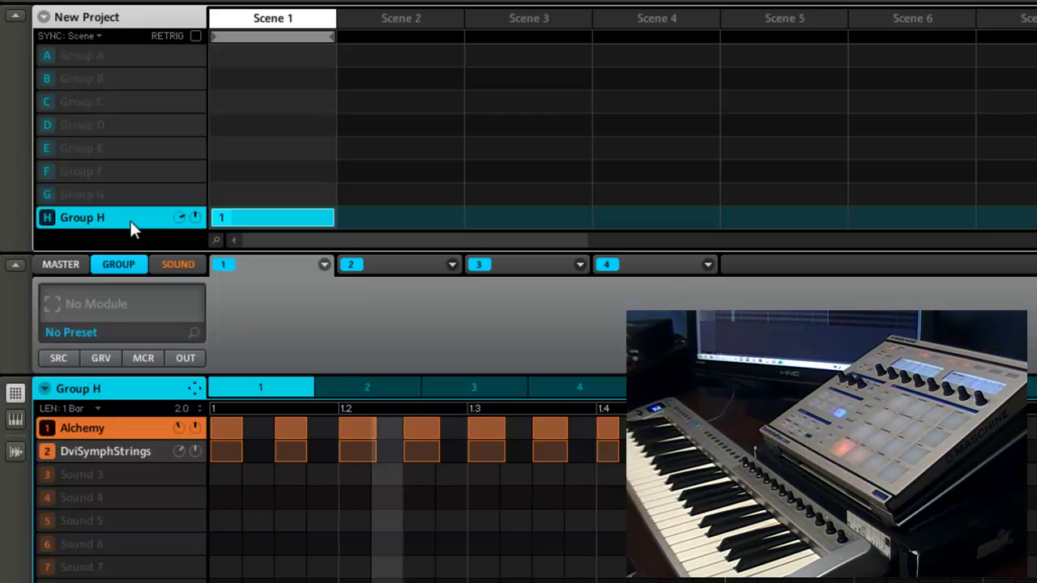
Check Alchemy's Sound MIDI Settings and cancel without changing them.
{"action": "right_click", "coordinate": [136, 430]}
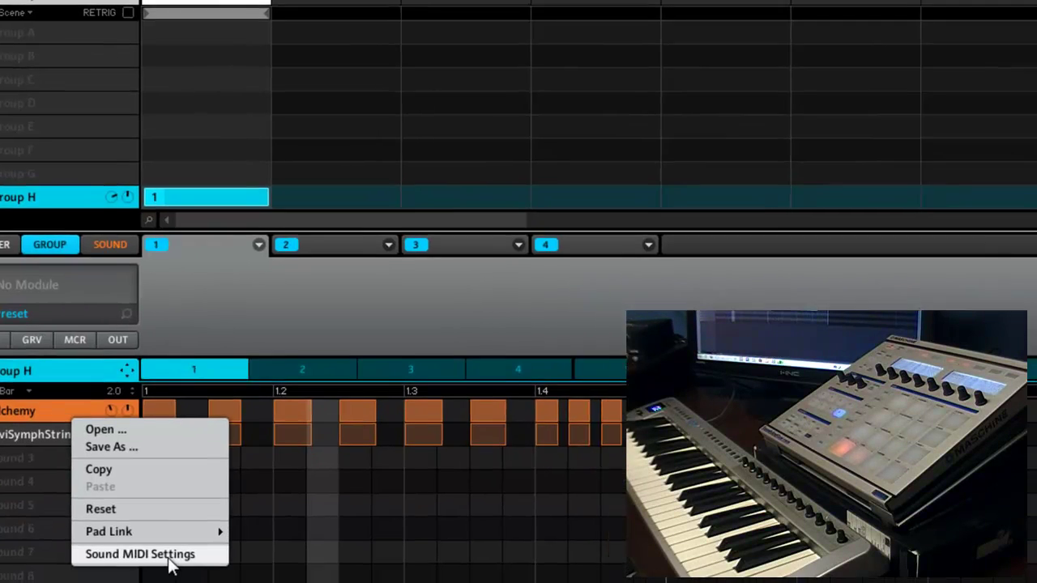
{"action": "left_click", "coordinate": [190, 567]}
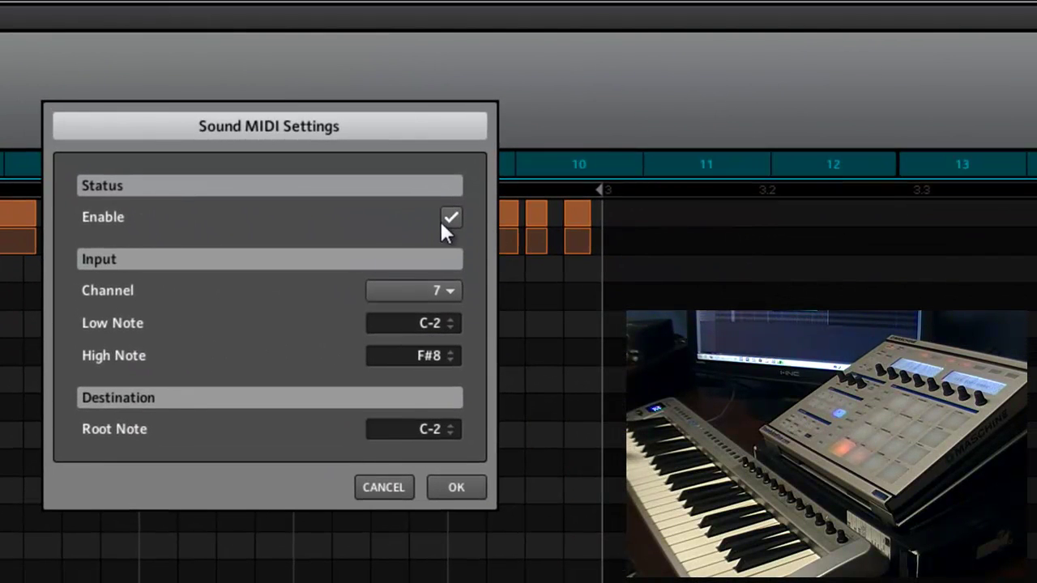
{"action": "left_click", "coordinate": [383, 487]}
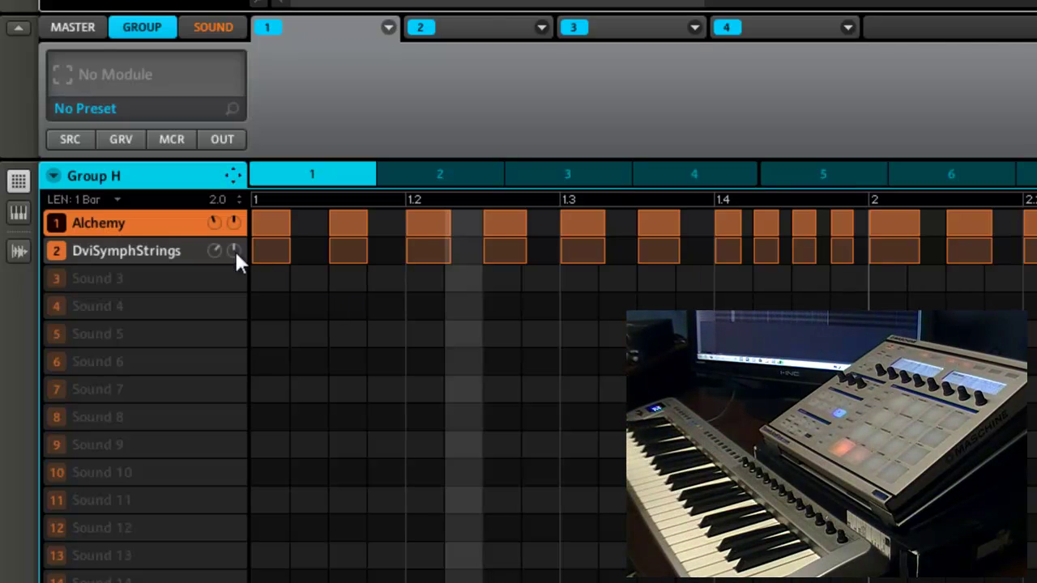
{"action": "right_click", "coordinate": [162, 222]}
{"action": "left_click", "coordinate": [227, 378]}
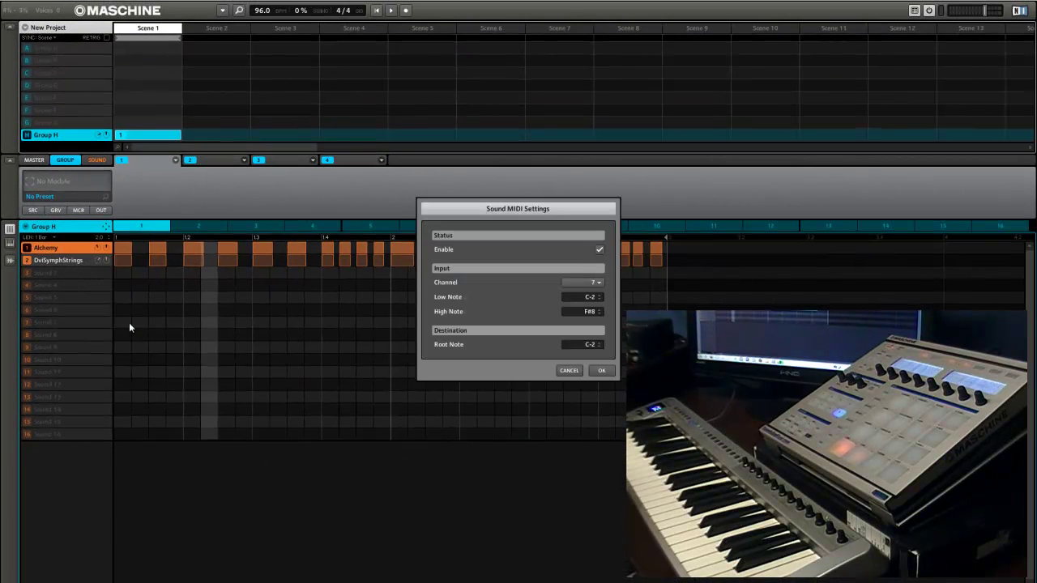
{"action": "left_click", "coordinate": [570, 371]}
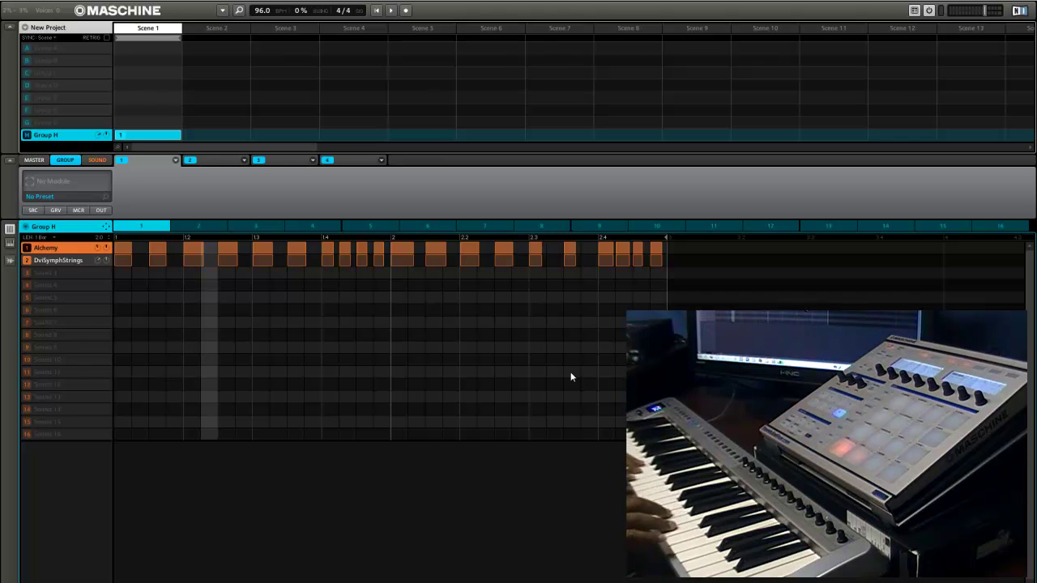